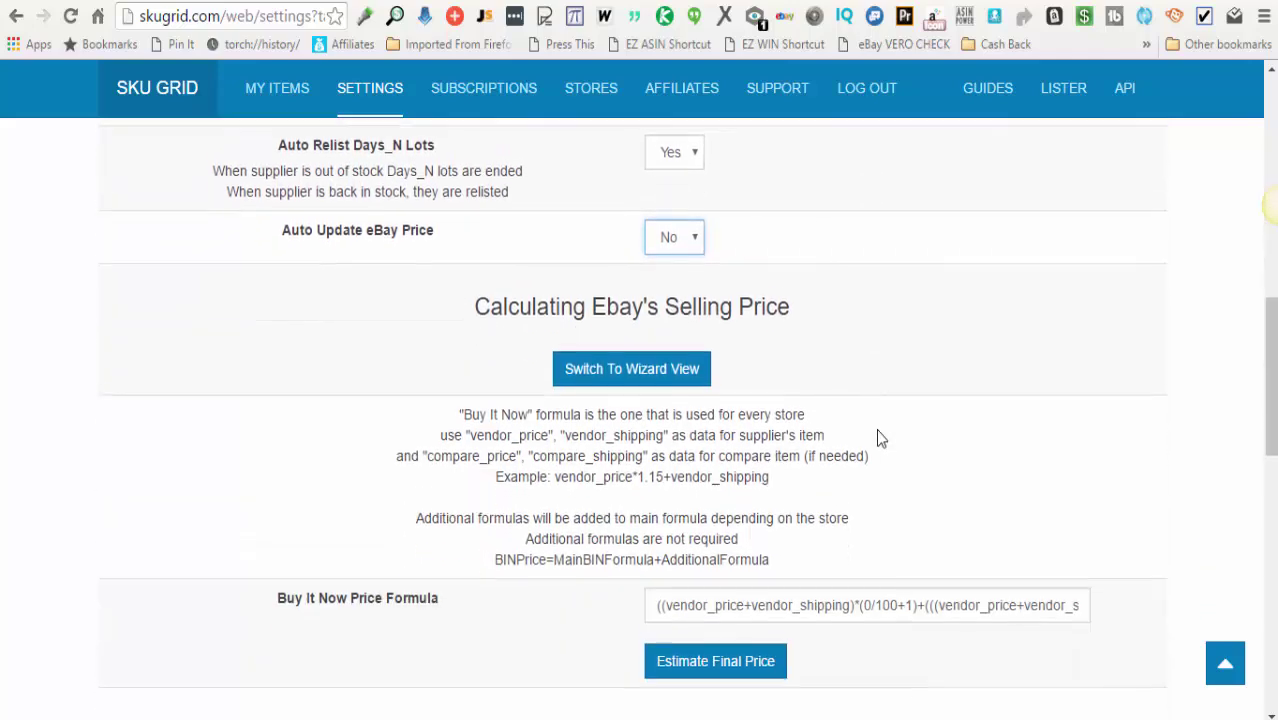
# Review the Buy It Now price formula and switch the eBay selling price calculation to wizard view
pyautogui.scroll(-1, 877, 439)
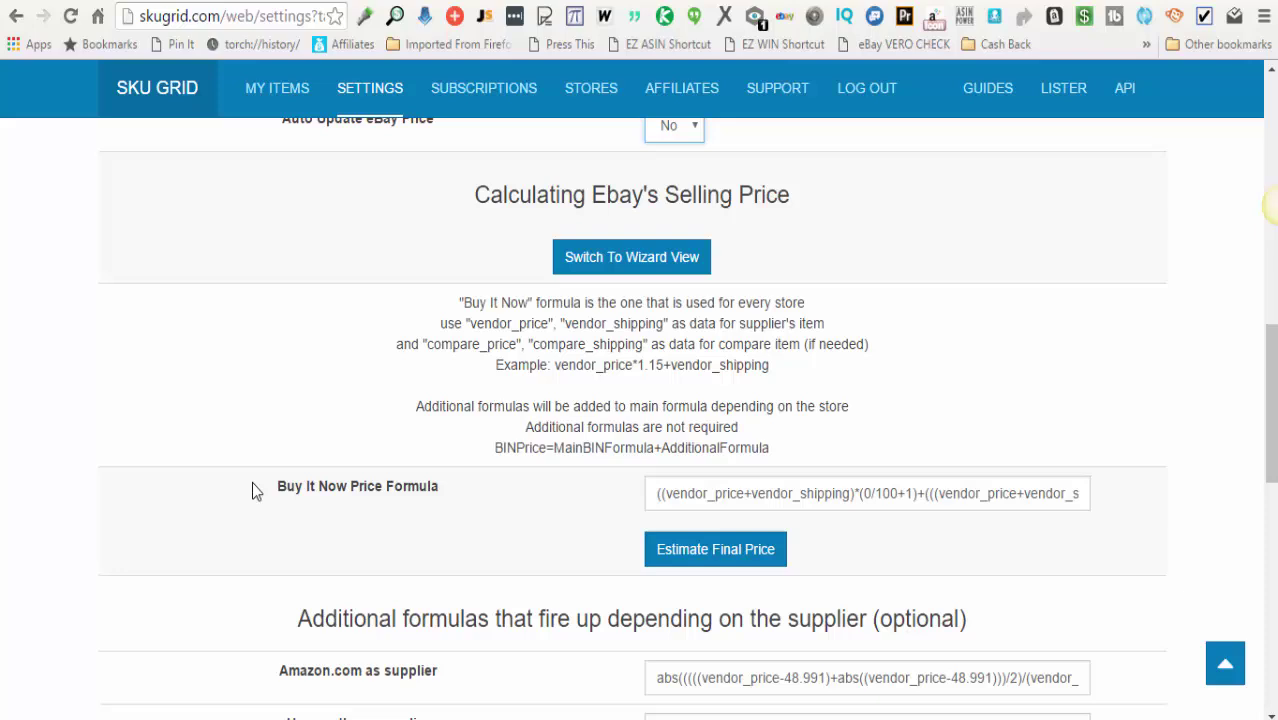
pyautogui.moveTo(252, 482); pyautogui.dragTo(790, 504)
pyautogui.tripleClick(1049, 503)
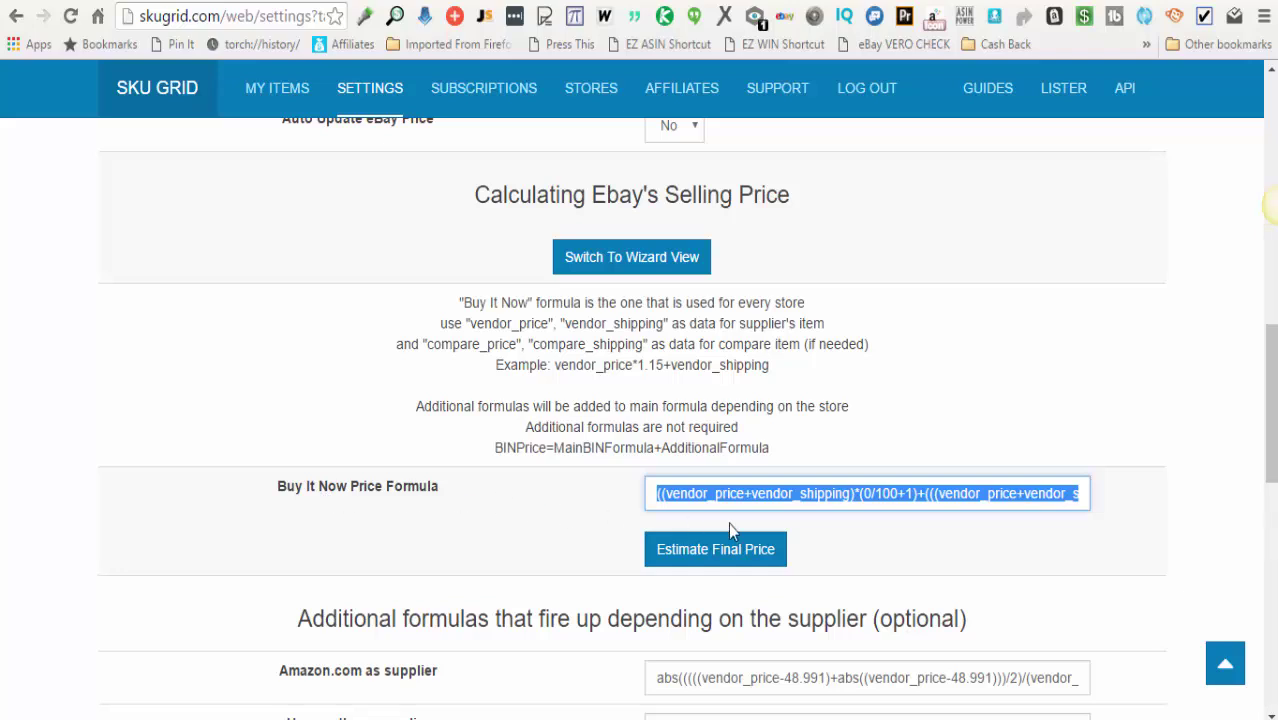
pyautogui.click(886, 540)
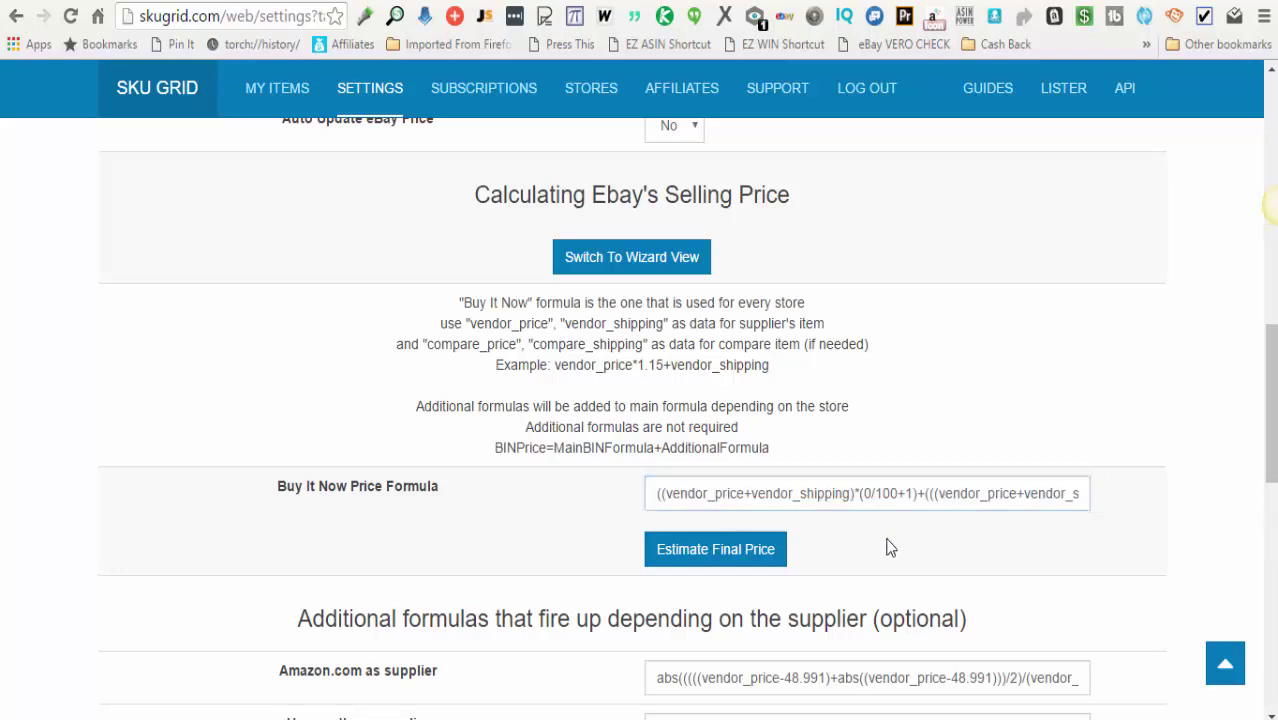
pyautogui.click(668, 262)
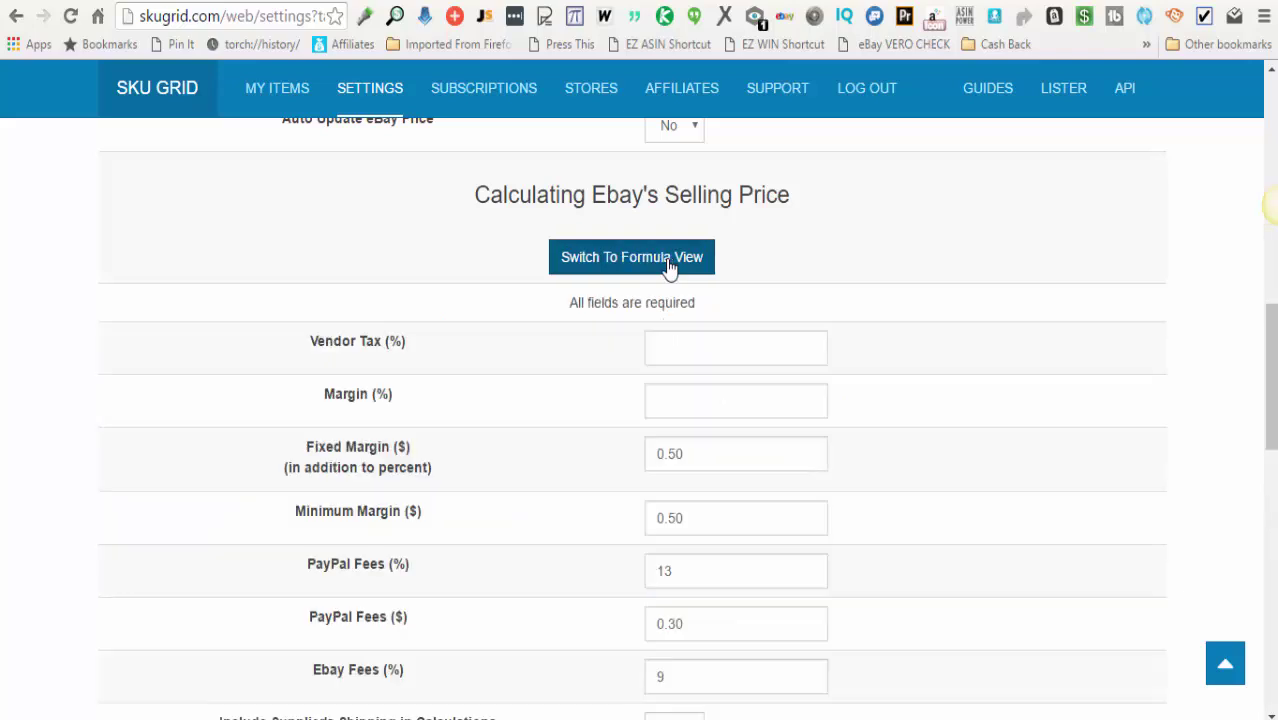
# Set the vendor tax to 8% and the margin to 5%
pyautogui.click(688, 346)
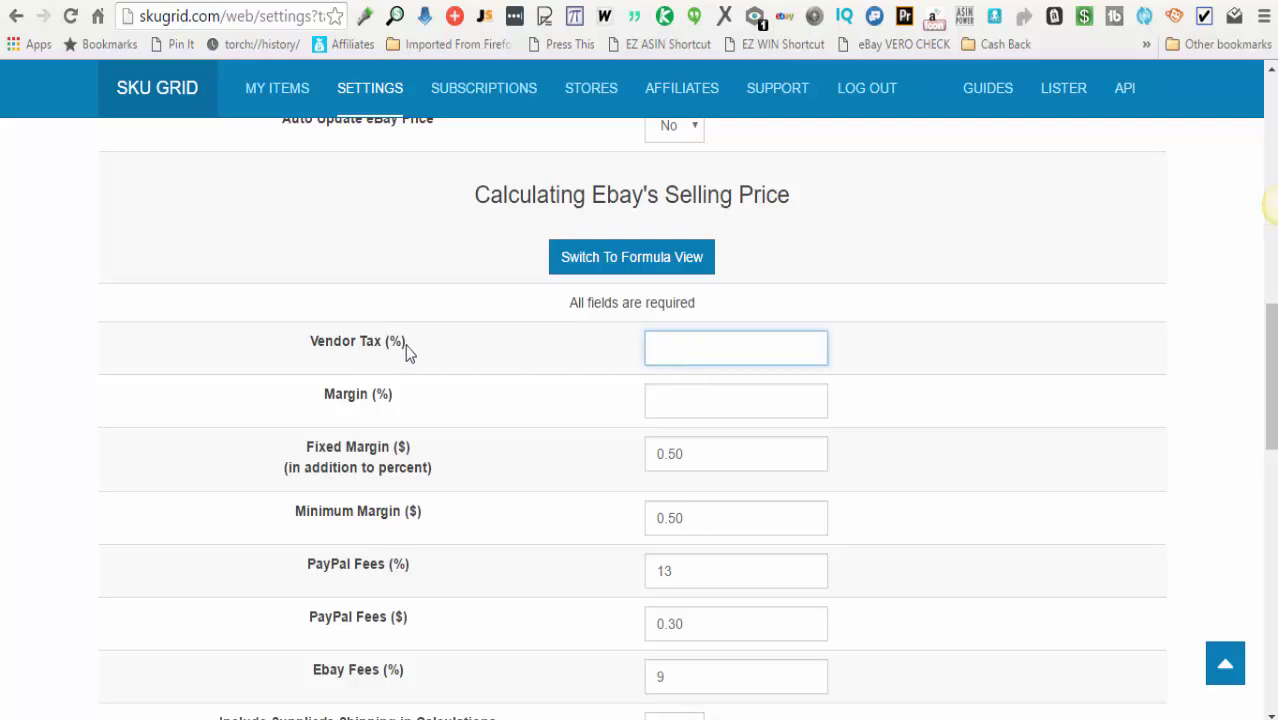
pyautogui.moveTo(405, 344); pyautogui.dragTo(308, 345)
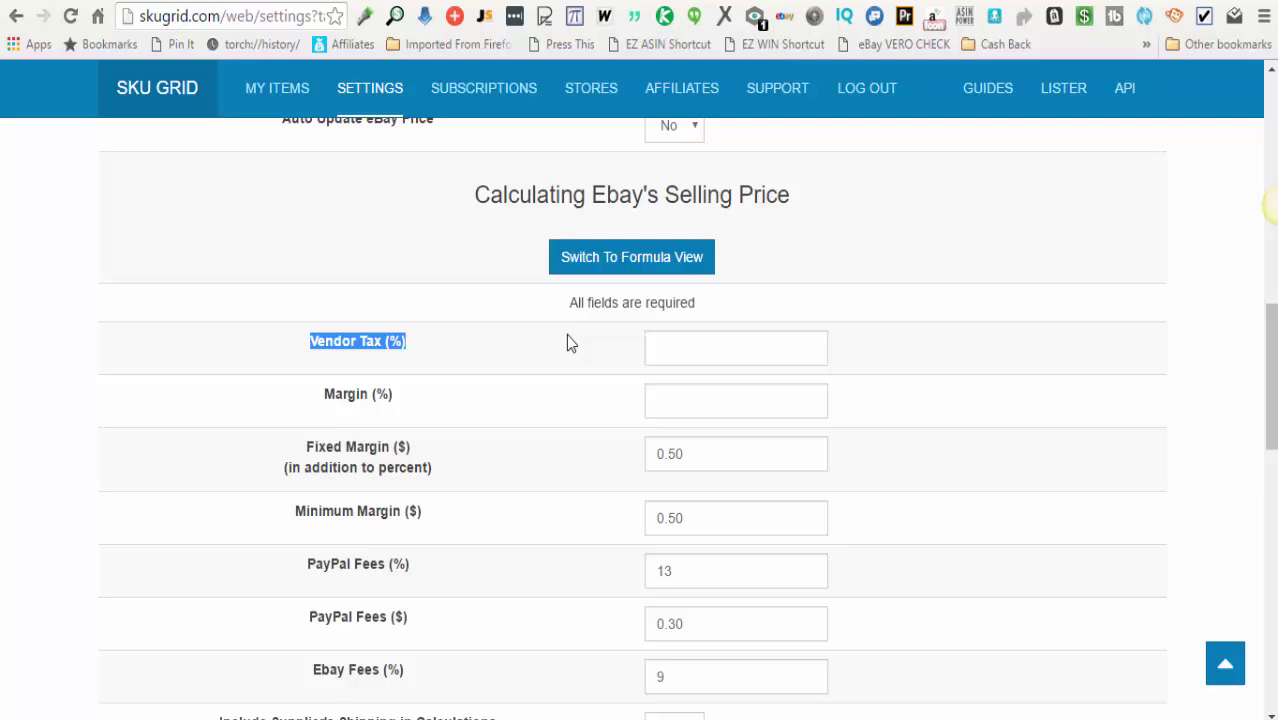
pyautogui.click(689, 349)
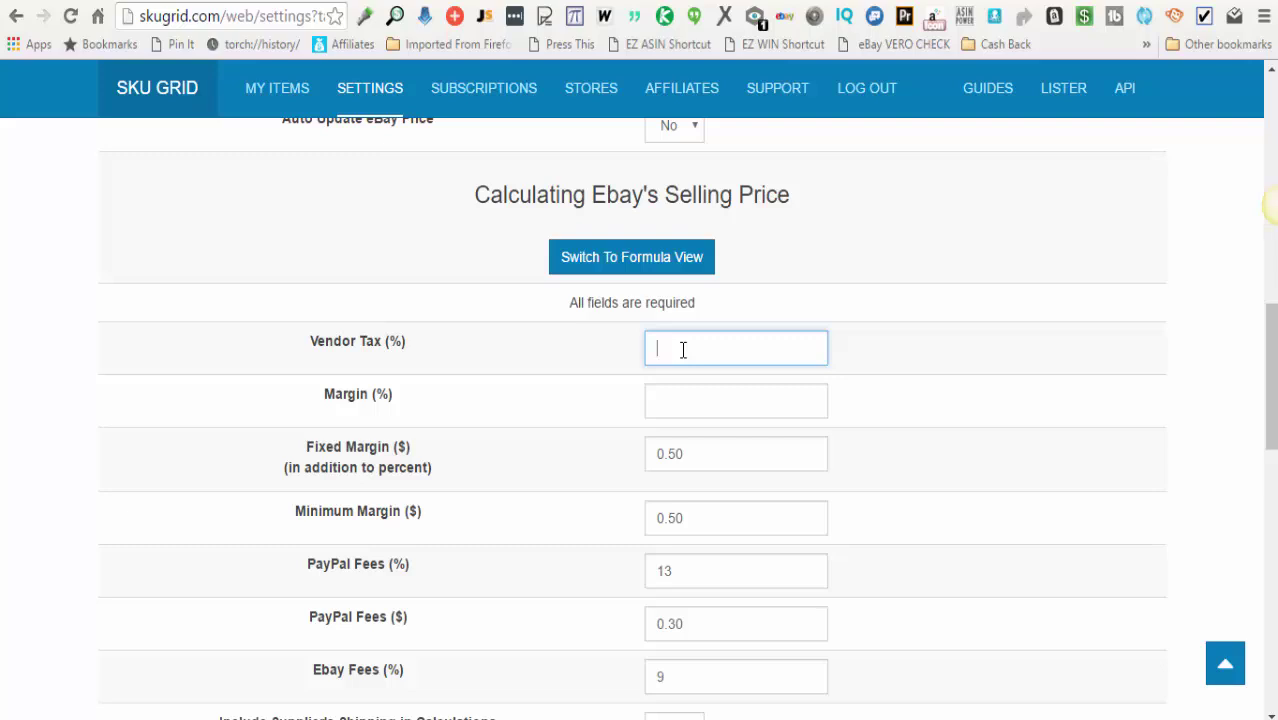
pyautogui.write('8')
pyautogui.click(660, 406)
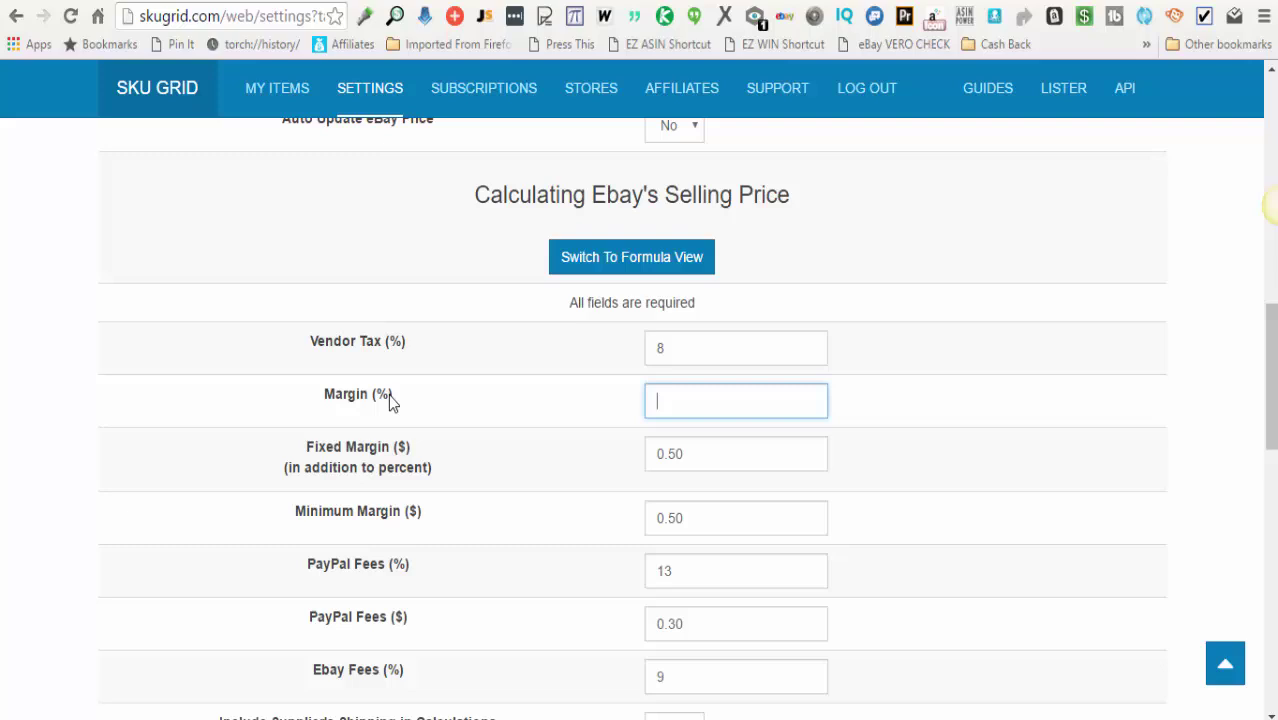
pyautogui.write('5')
# Try a fixed margin of $1, then a margin of 0% with a fixed margin of $10
pyautogui.moveTo(704, 455); pyautogui.dragTo(648, 455)
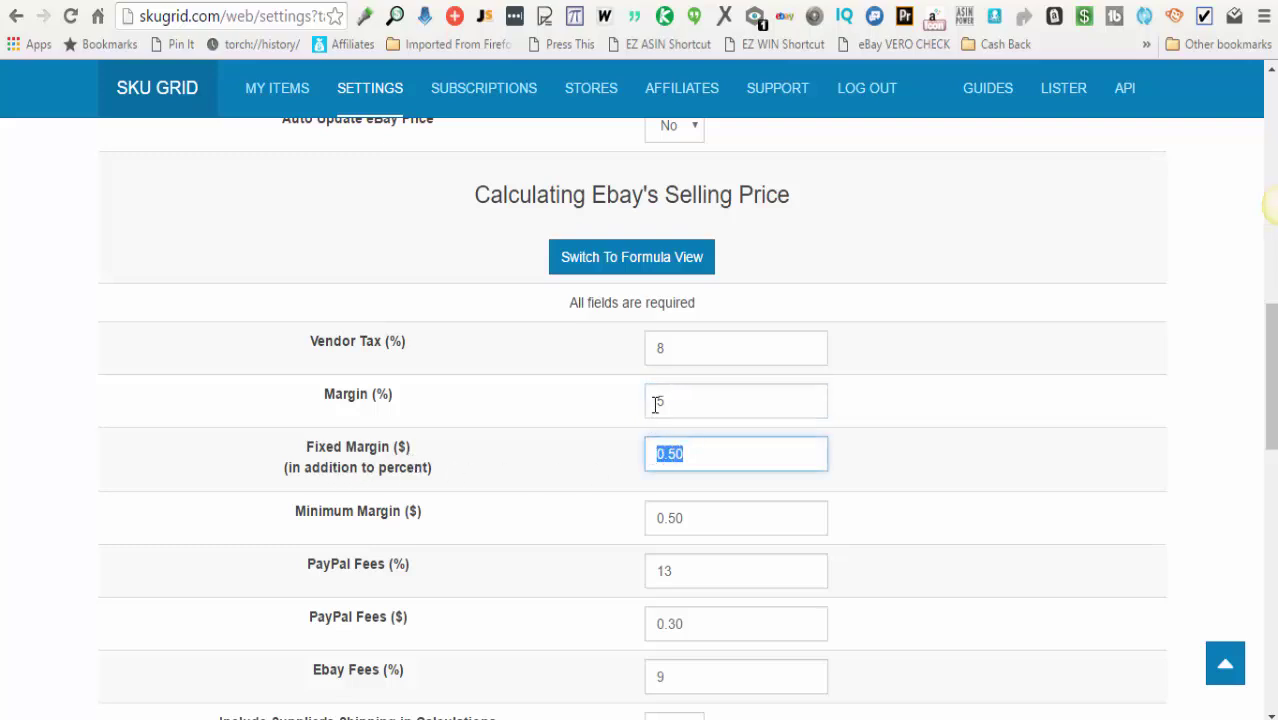
pyautogui.moveTo(670, 400); pyautogui.dragTo(656, 398)
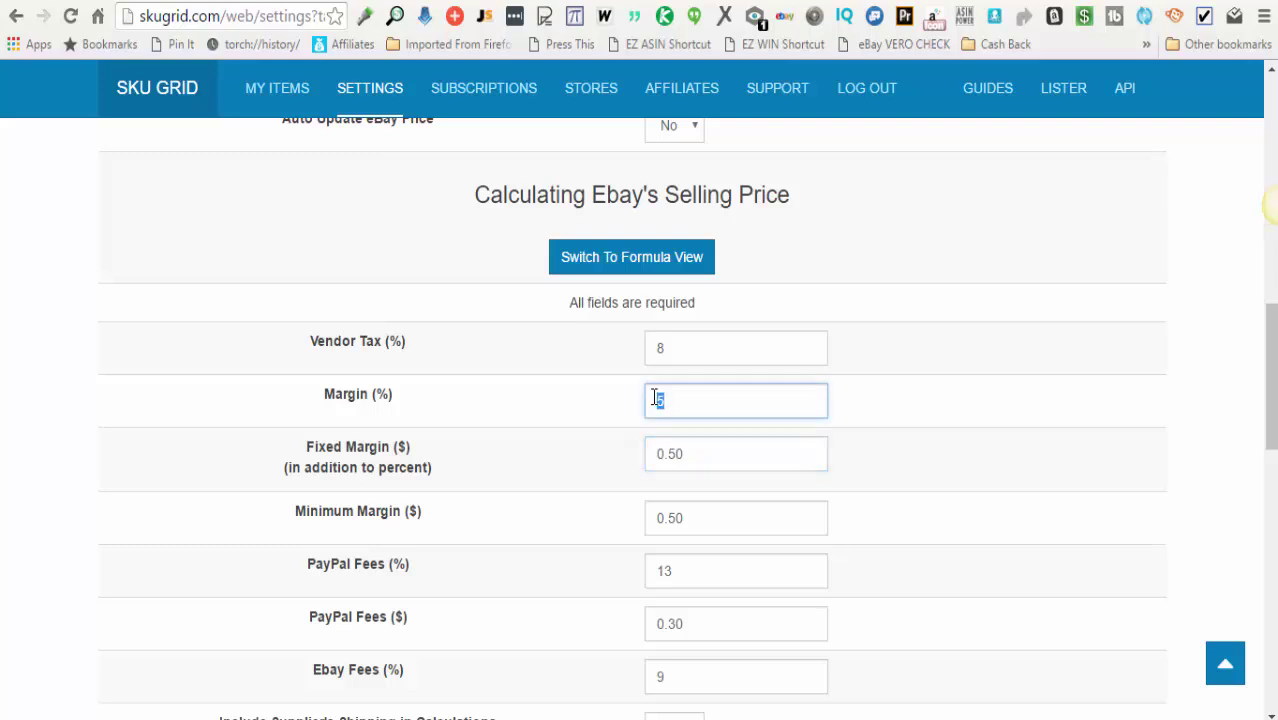
pyautogui.moveTo(702, 452); pyautogui.dragTo(656, 454)
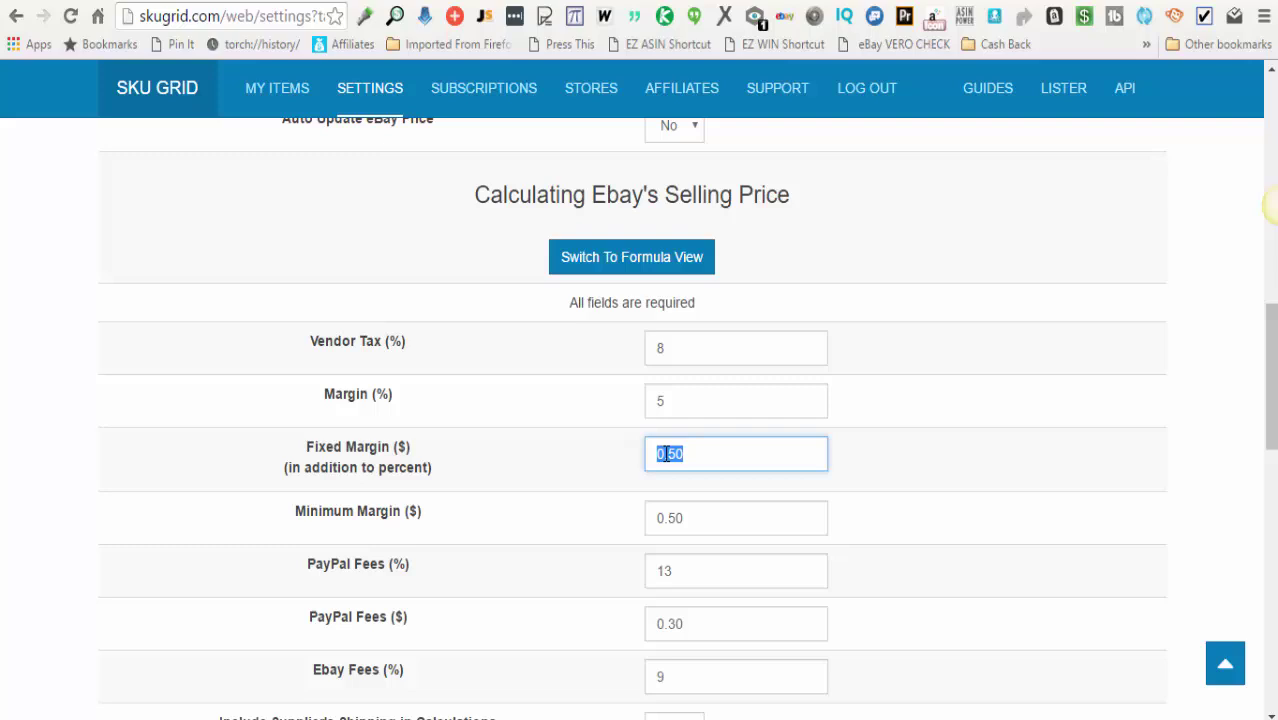
pyautogui.write('1')
pyautogui.moveTo(691, 408); pyautogui.dragTo(646, 404)
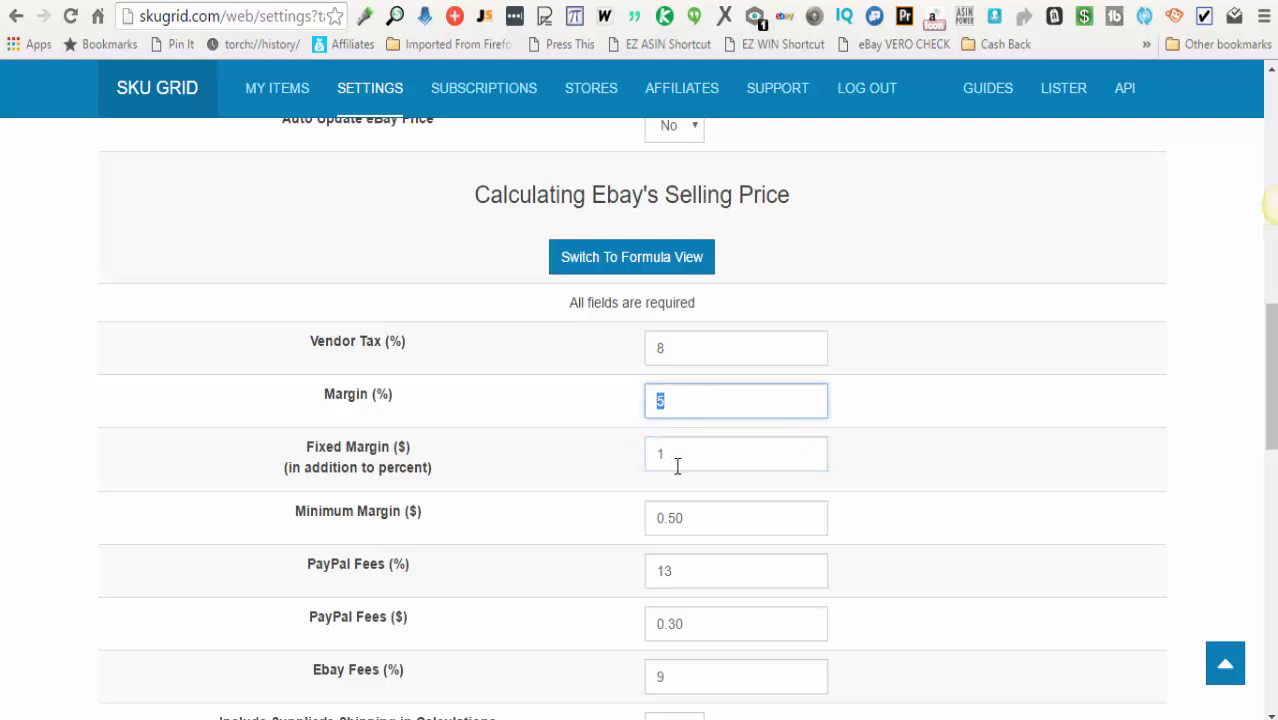
pyautogui.write('0')
pyautogui.click(686, 460)
pyautogui.write('0')
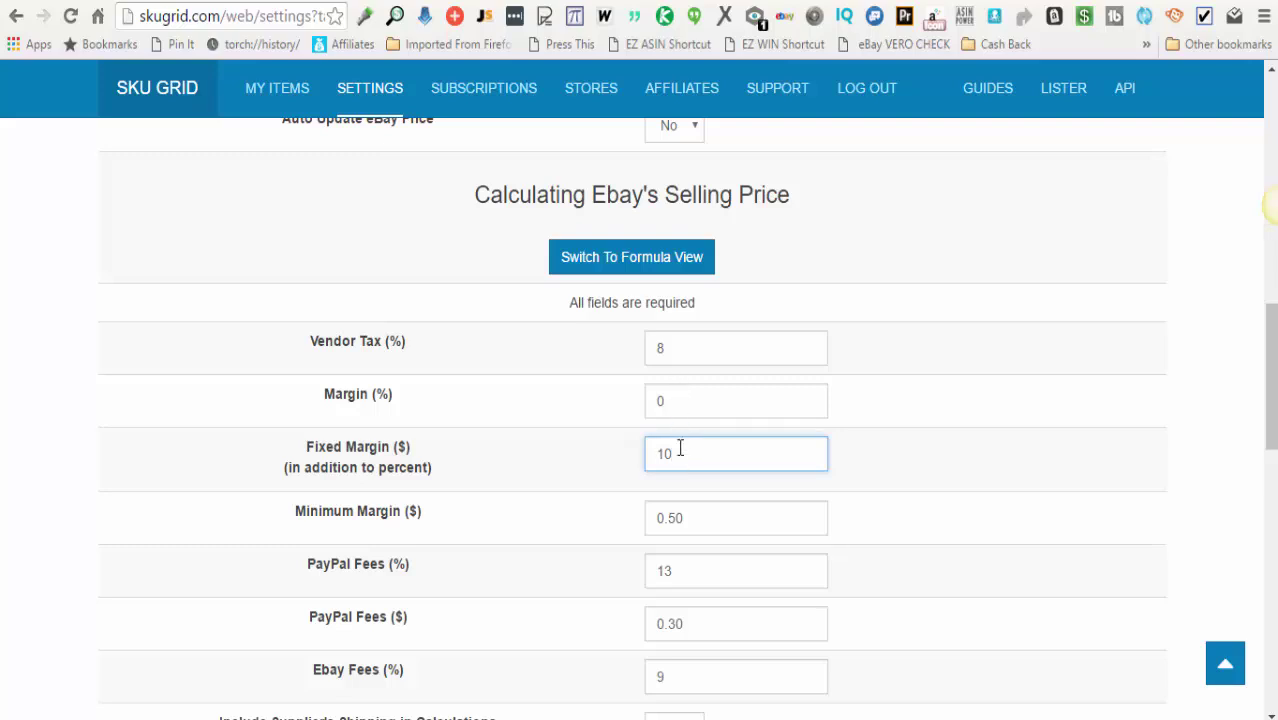
# Try a fixed margin of $0 in place of the $10 amount
pyautogui.click(674, 403)
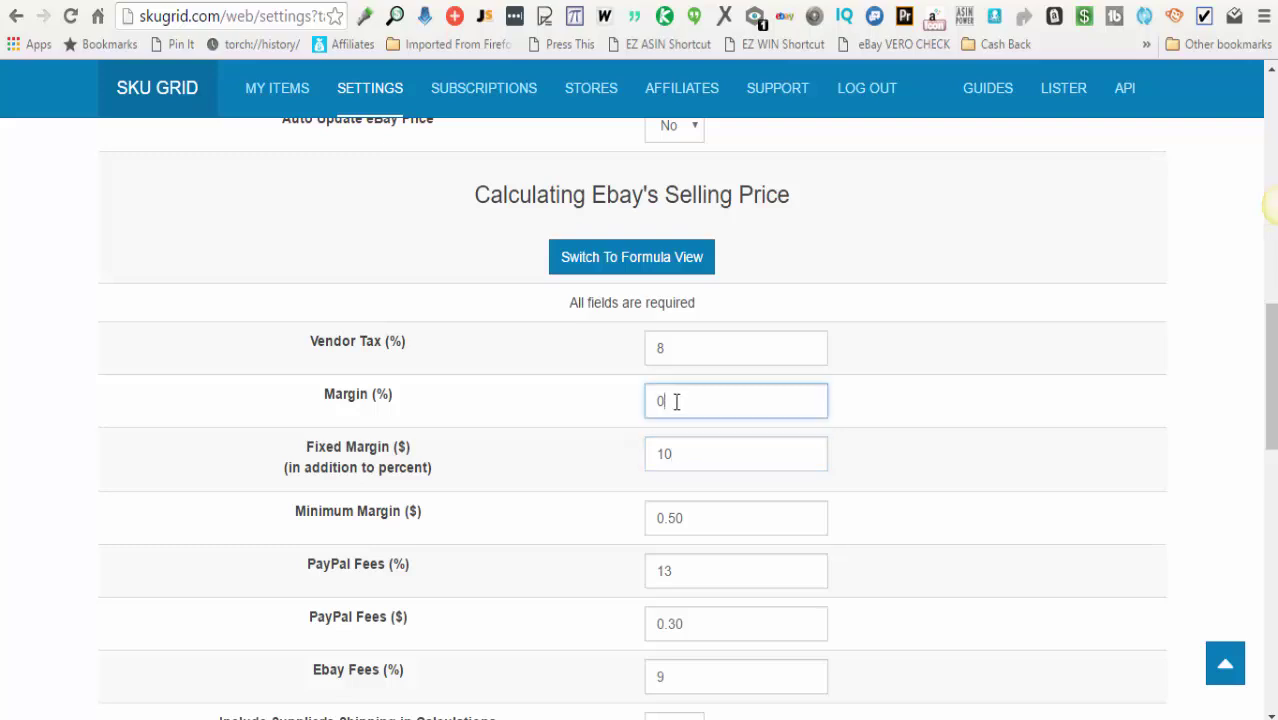
pyautogui.doubleClick(660, 401)
pyautogui.click(678, 452)
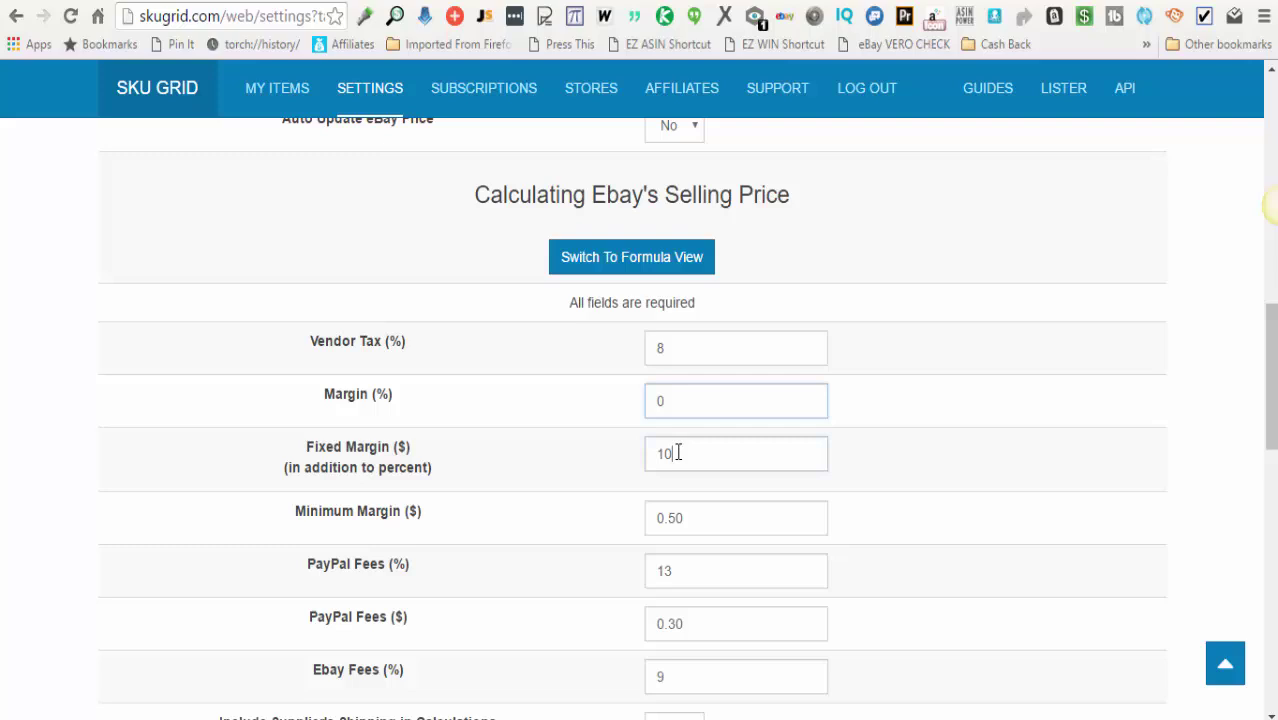
pyautogui.moveTo(678, 452); pyautogui.dragTo(616, 451)
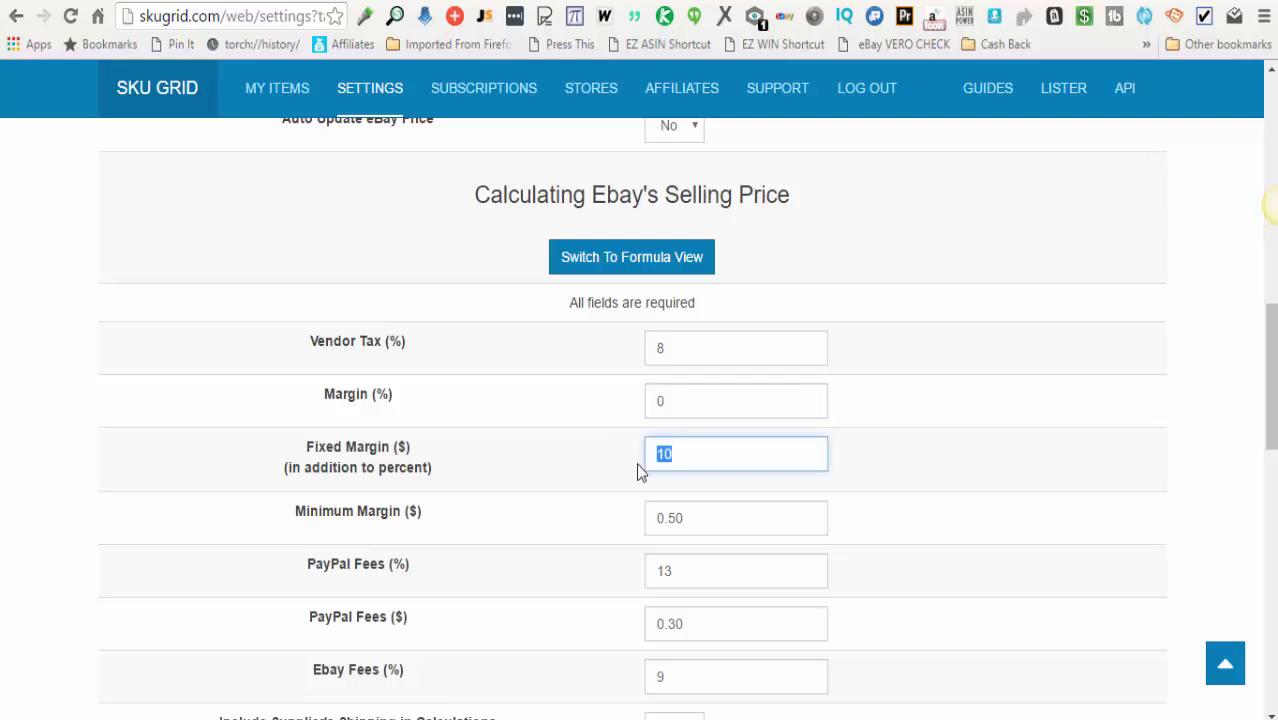
pyautogui.write('1')
pyautogui.moveTo(645, 452); pyautogui.dragTo(643, 472)
pyautogui.click(680, 400)
pyautogui.moveTo(680, 400); pyautogui.dragTo(628, 398)
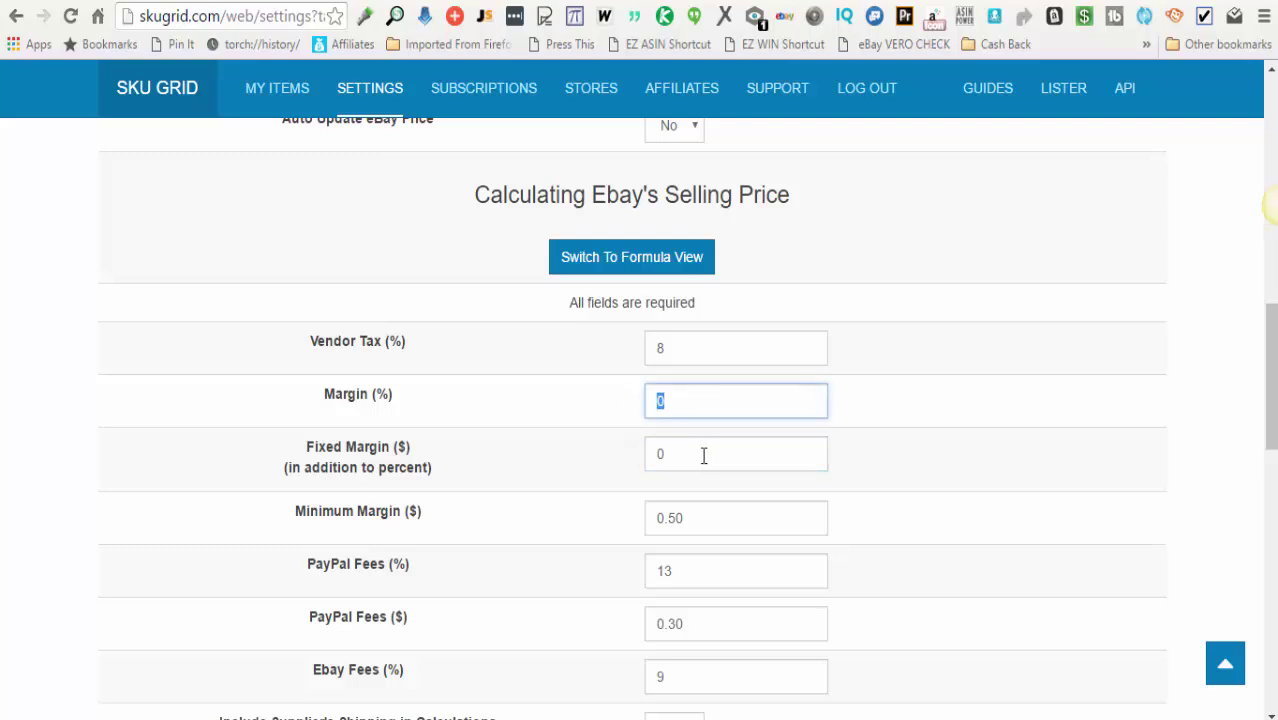
# Set the fixed margin to $0 and the percentage margin to 5%
pyautogui.moveTo(705, 452); pyautogui.dragTo(620, 471)
pyautogui.write('-')
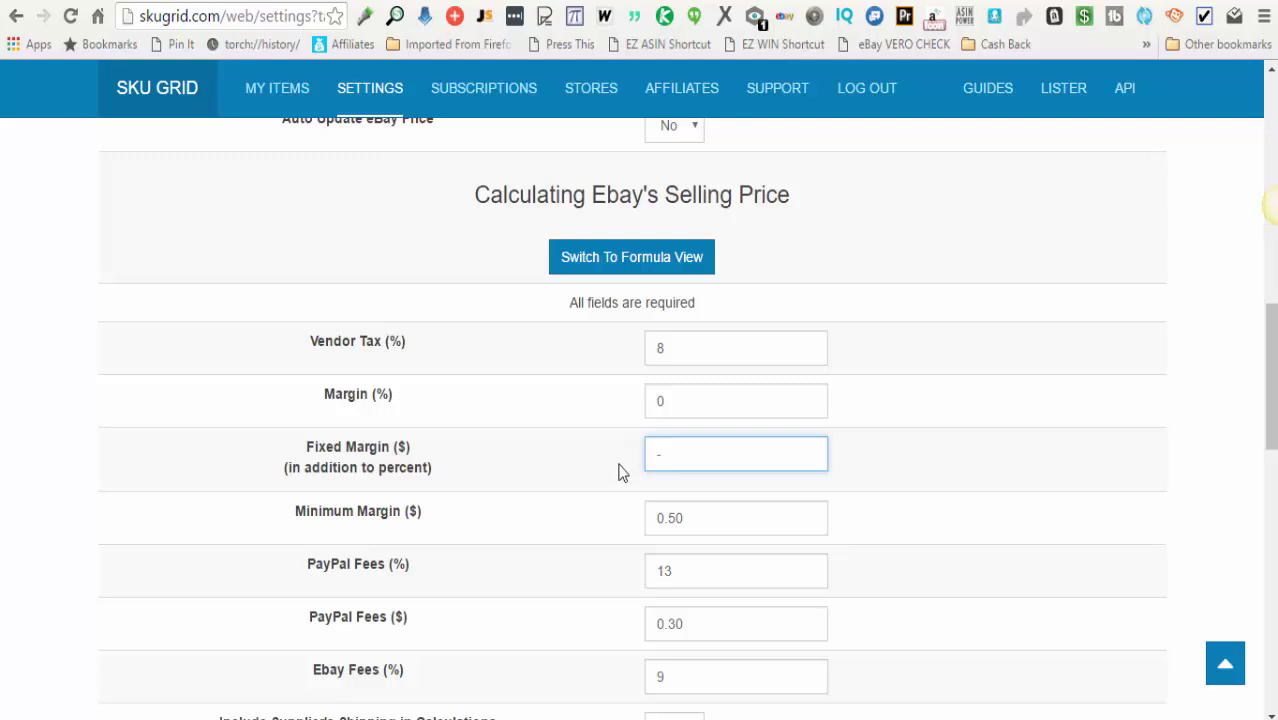
pyautogui.moveTo(668, 457); pyautogui.dragTo(648, 459)
pyautogui.write('0')
pyautogui.doubleClick(702, 402)
pyautogui.write('5')
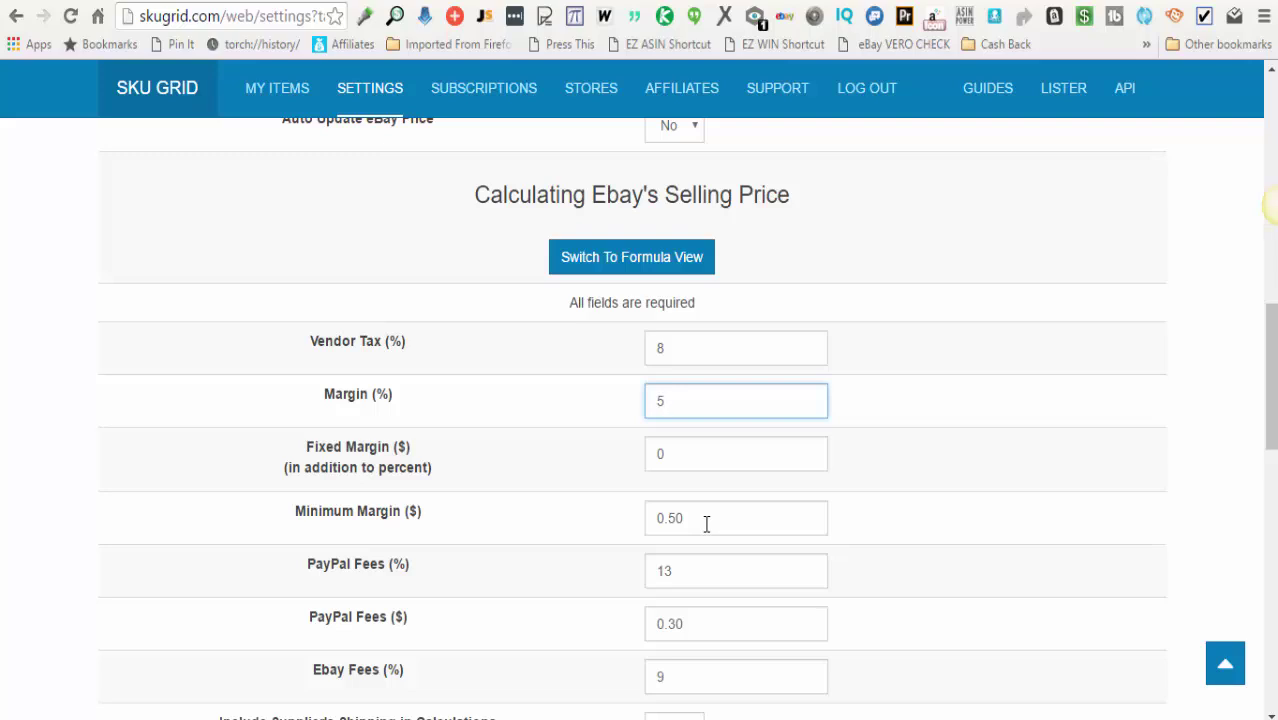
# Set the minimum margin to $3 and the percentage PayPal fee to 2.9%, then check the remaining PayPal and eBay fees
pyautogui.moveTo(706, 524); pyautogui.dragTo(655, 538)
pyautogui.write('3')
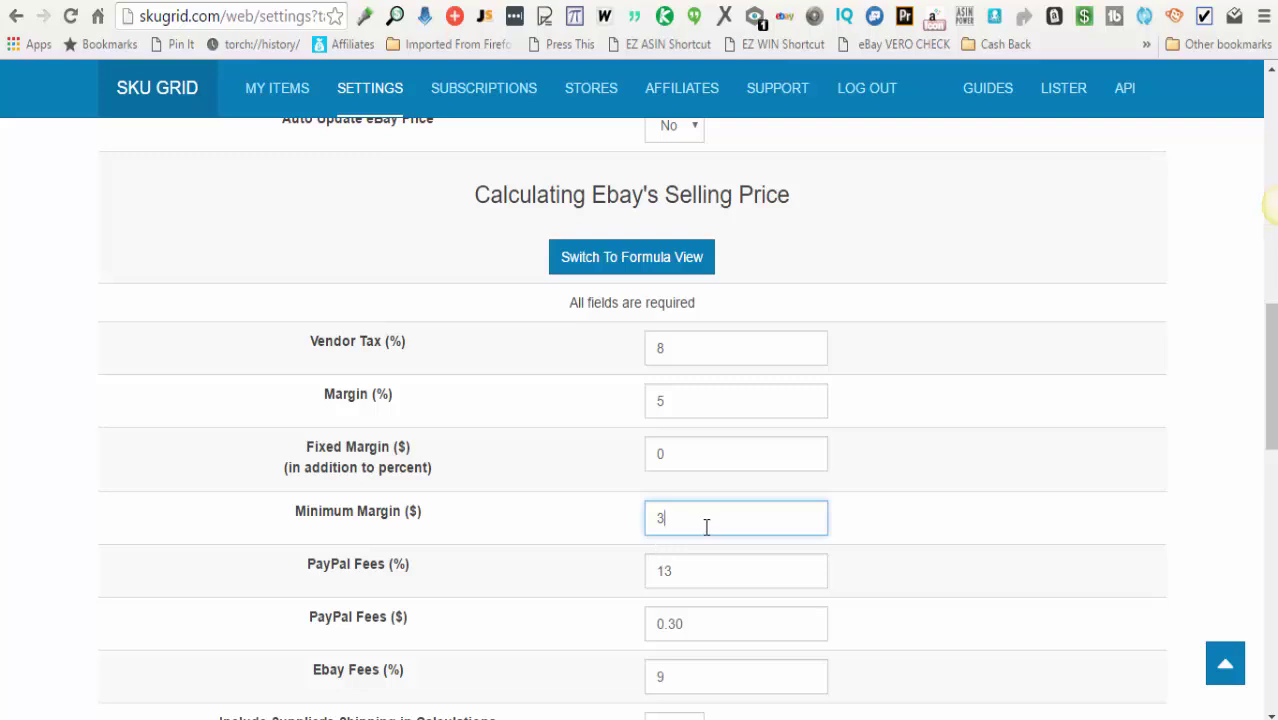
pyautogui.moveTo(689, 566); pyautogui.dragTo(653, 568)
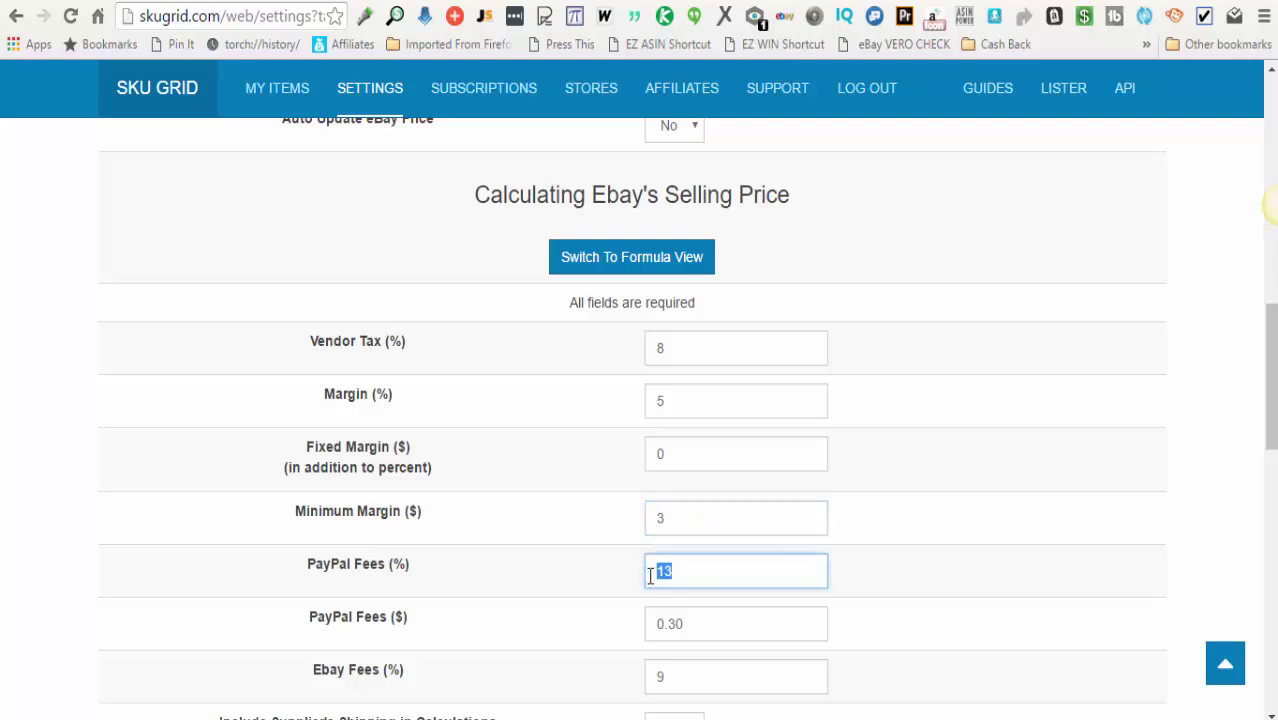
pyautogui.write('2.9')
pyautogui.moveTo(699, 626); pyautogui.dragTo(652, 624)
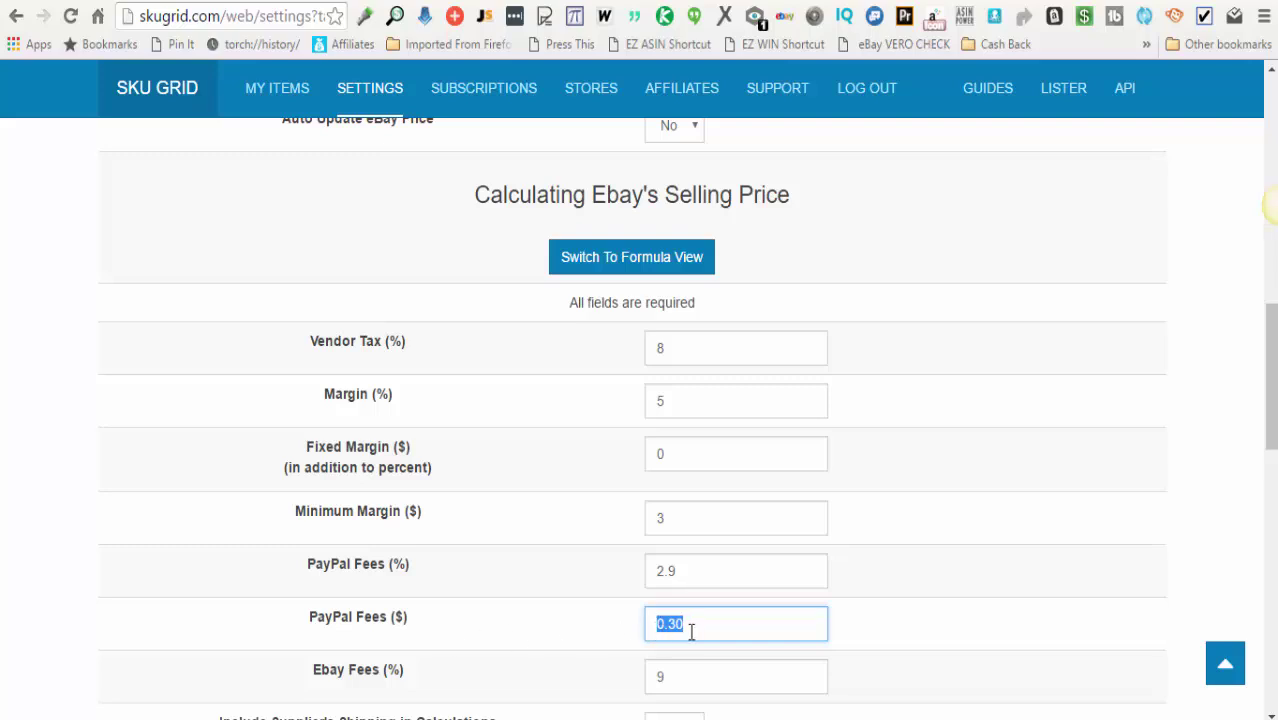
pyautogui.click(691, 631)
pyautogui.moveTo(661, 677); pyautogui.dragTo(647, 677)
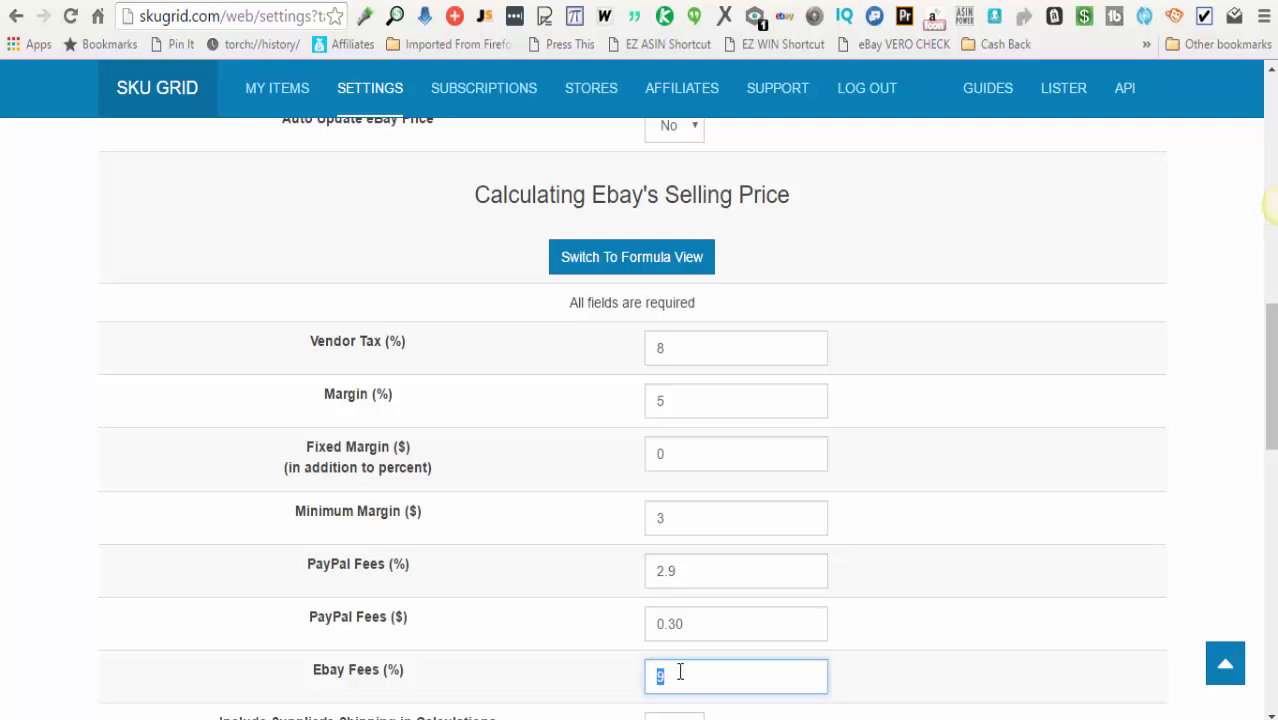
# Choose Yes for including the supplier's shipping in the price calculations
pyautogui.scroll(-1, 677, 673)
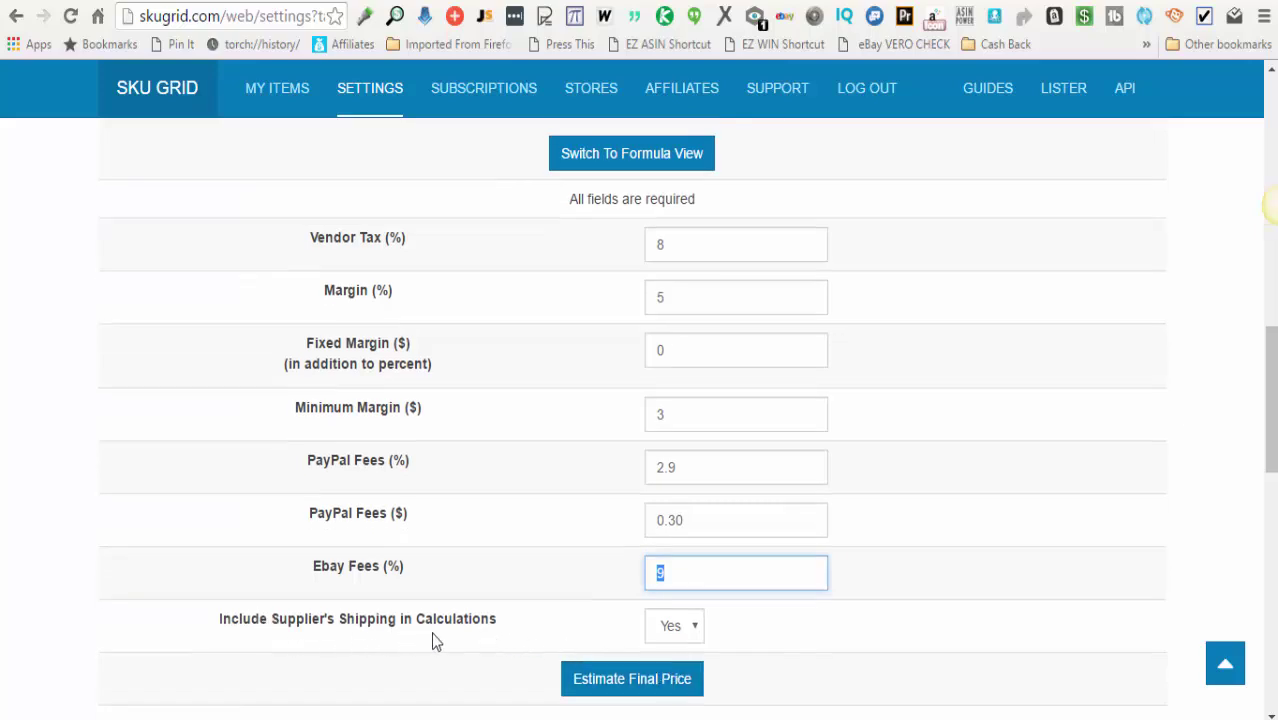
pyautogui.click(675, 627)
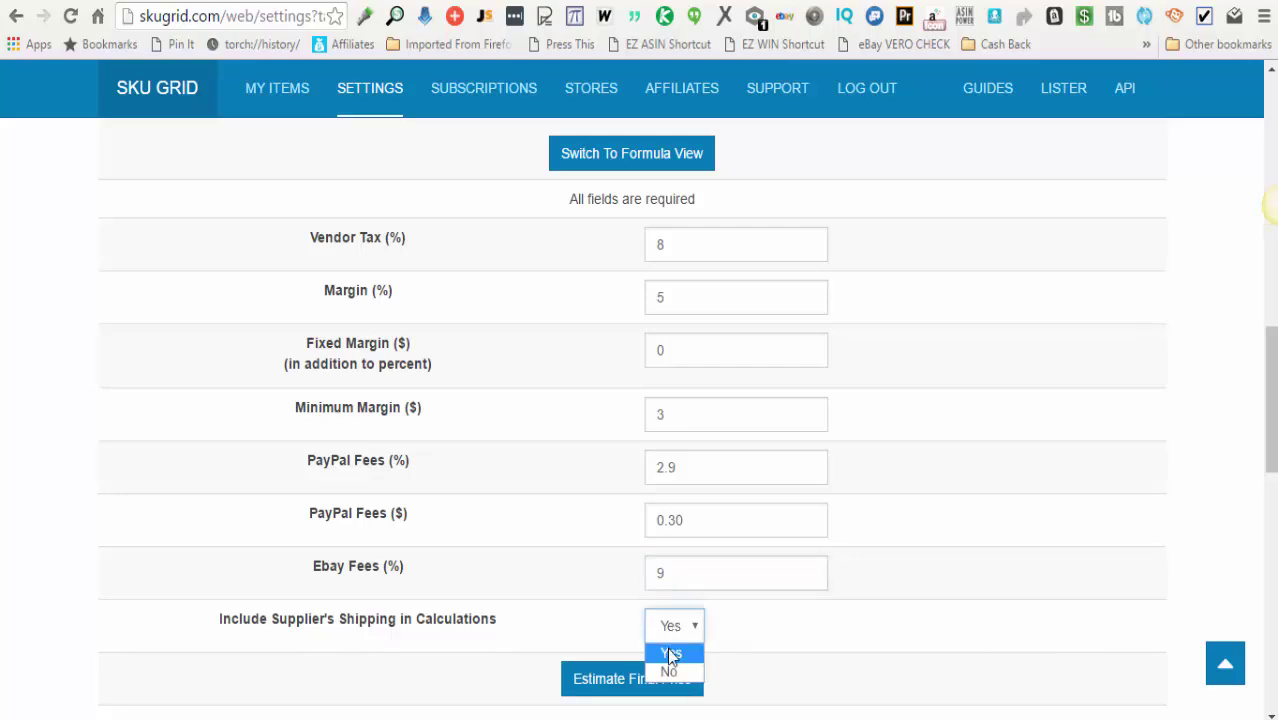
pyautogui.click(668, 652)
pyautogui.click(727, 624)
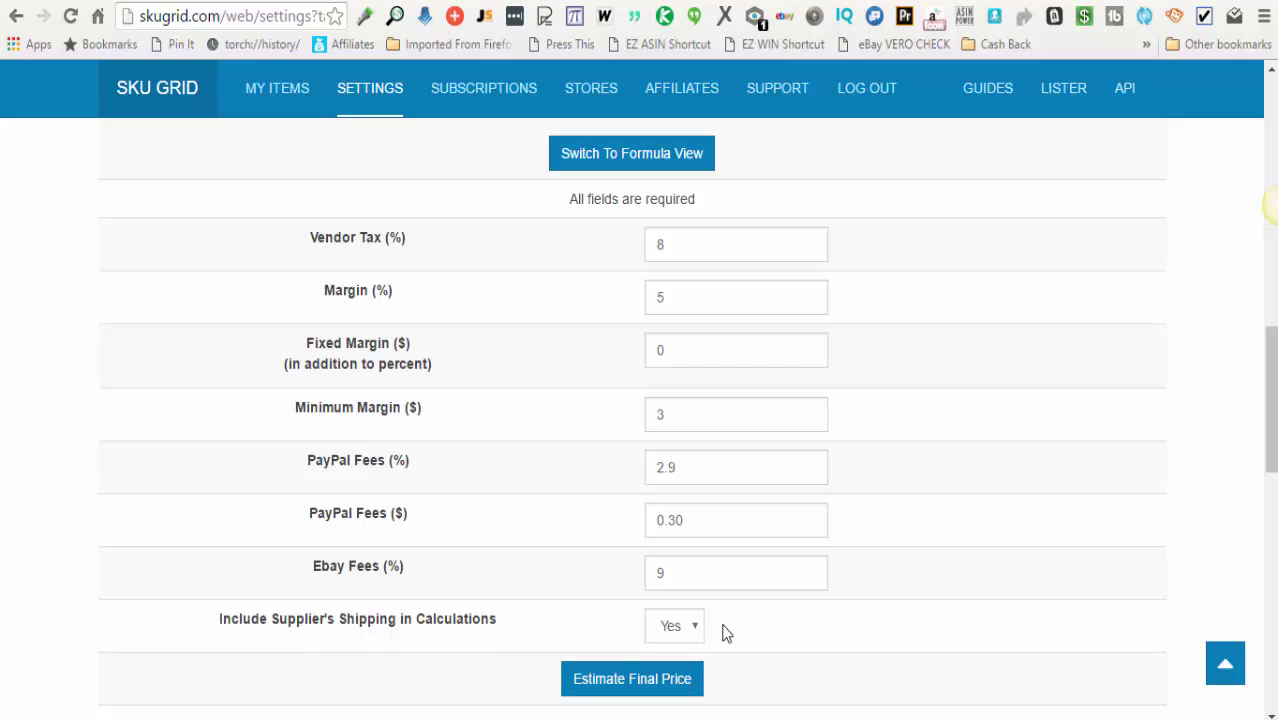
pyautogui.click(685, 635)
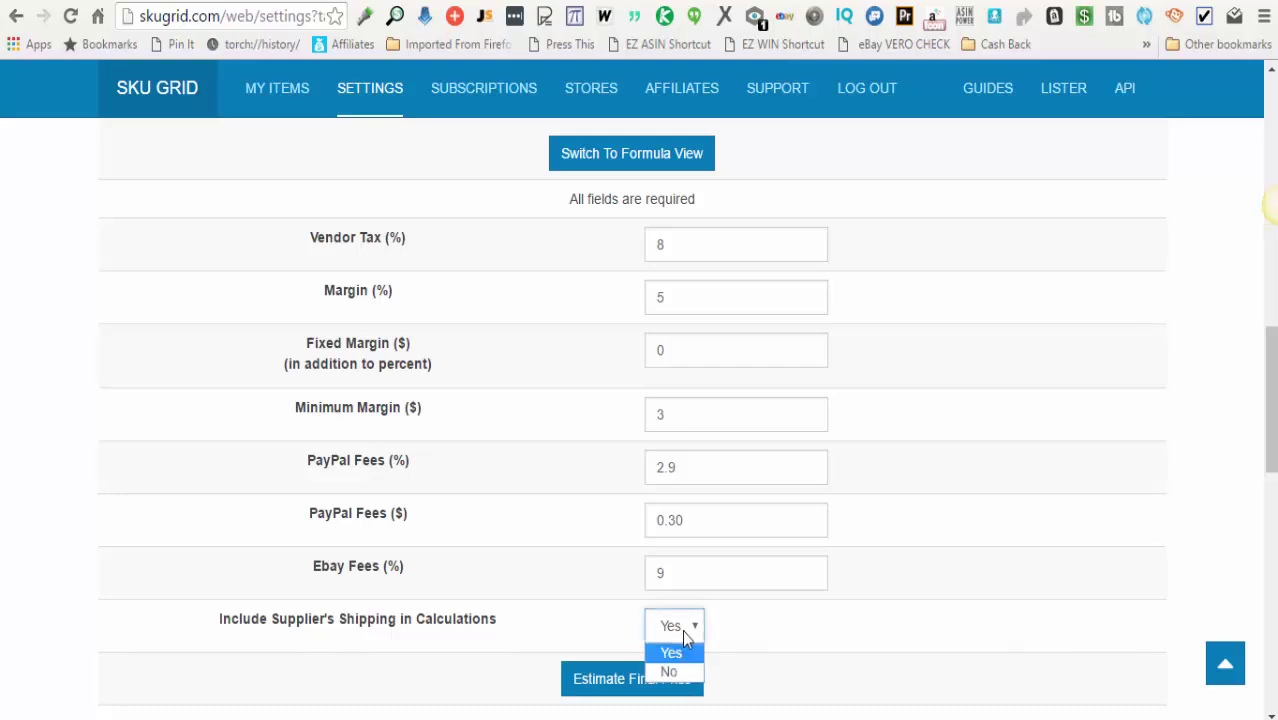
pyautogui.click(677, 649)
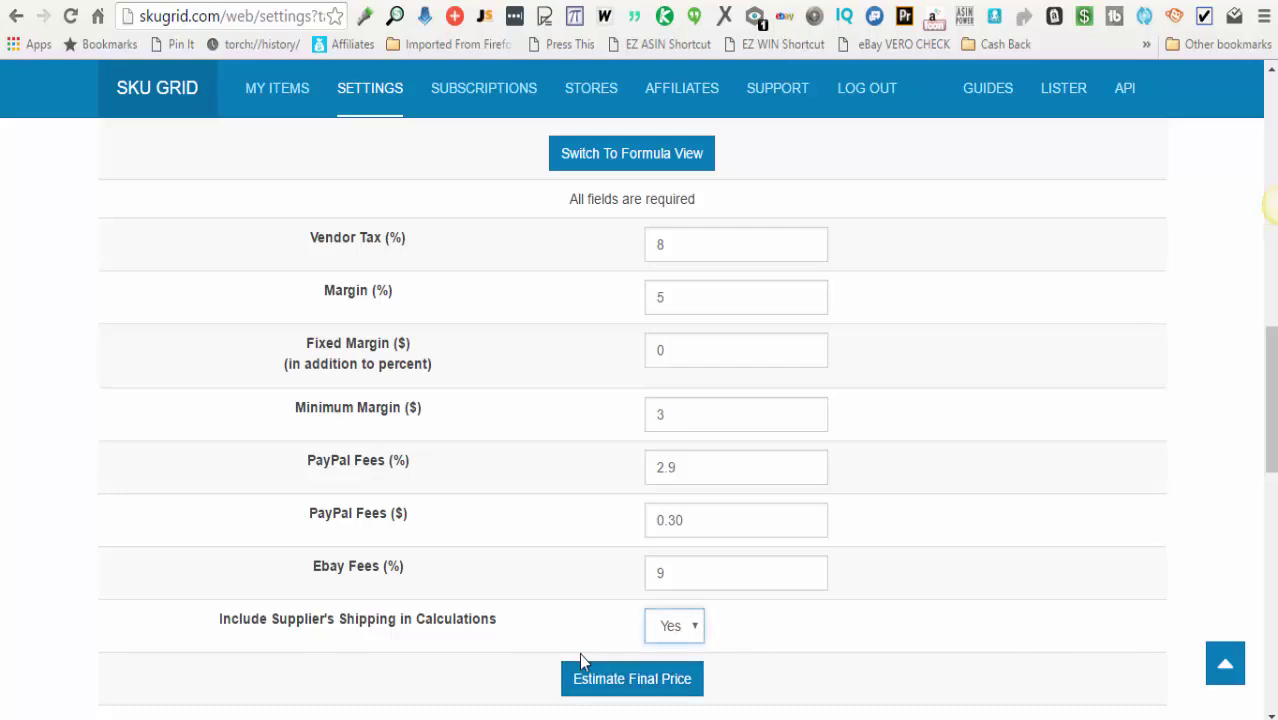
pyautogui.click(685, 635)
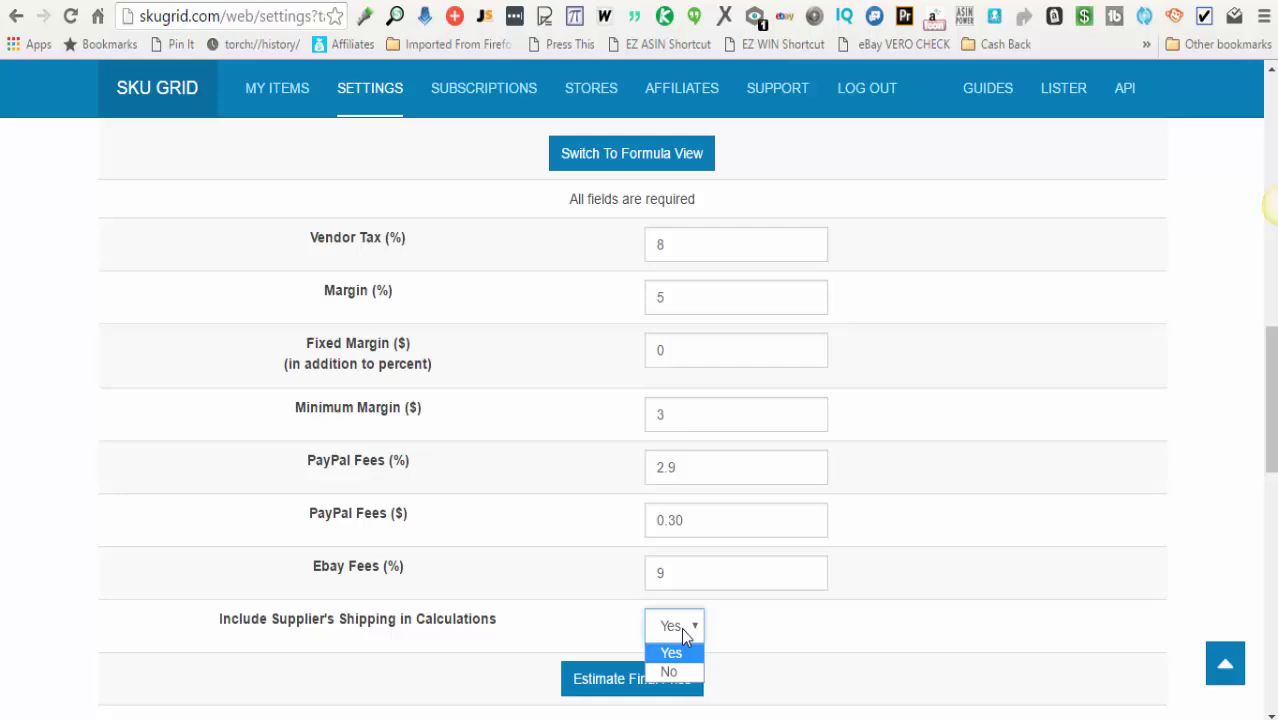
pyautogui.click(678, 640)
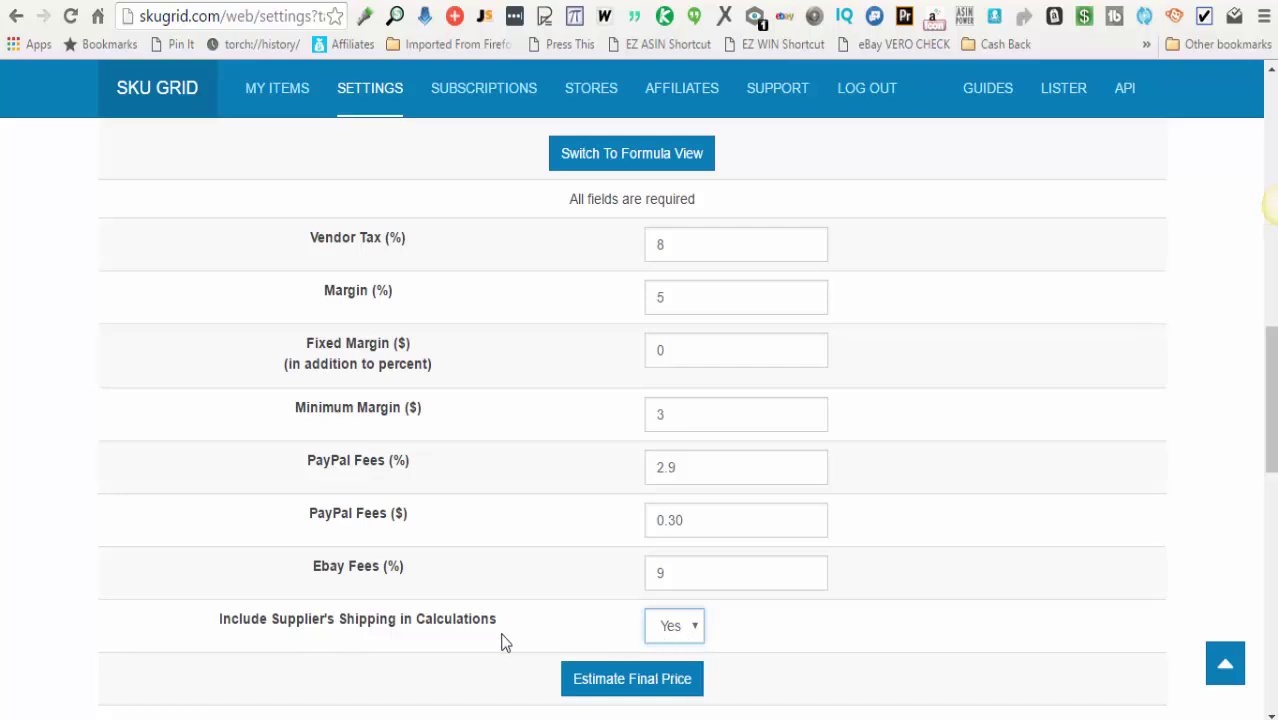
# Estimate the final selling price for an item price of 100 and dismiss the result
pyautogui.click(603, 690)
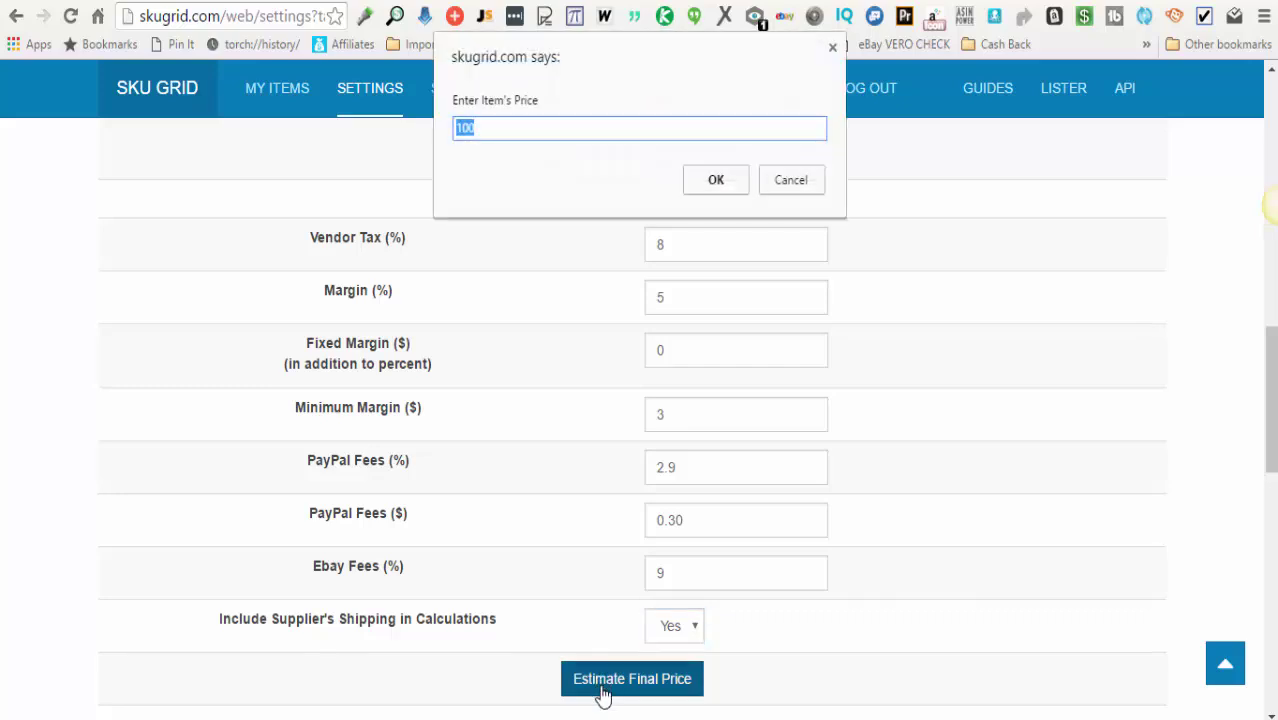
pyautogui.click(479, 126)
pyautogui.doubleClick(479, 126)
pyautogui.click(700, 183)
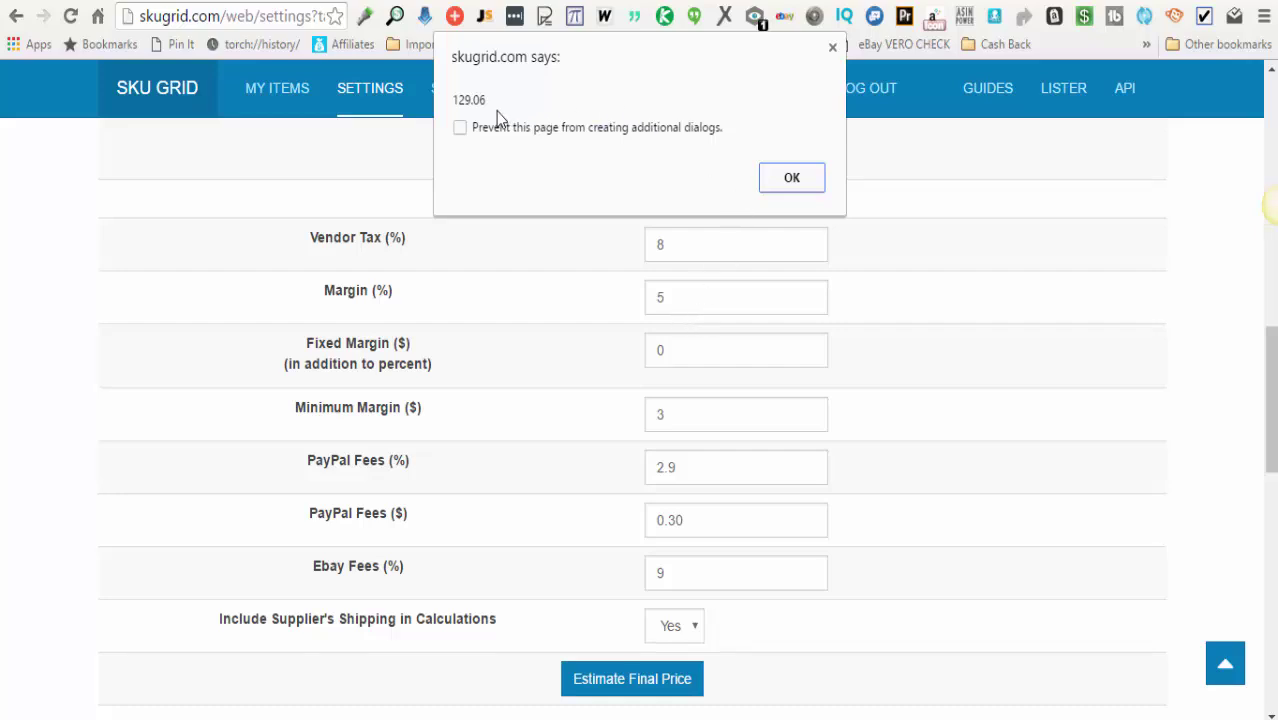
pyautogui.click(788, 179)
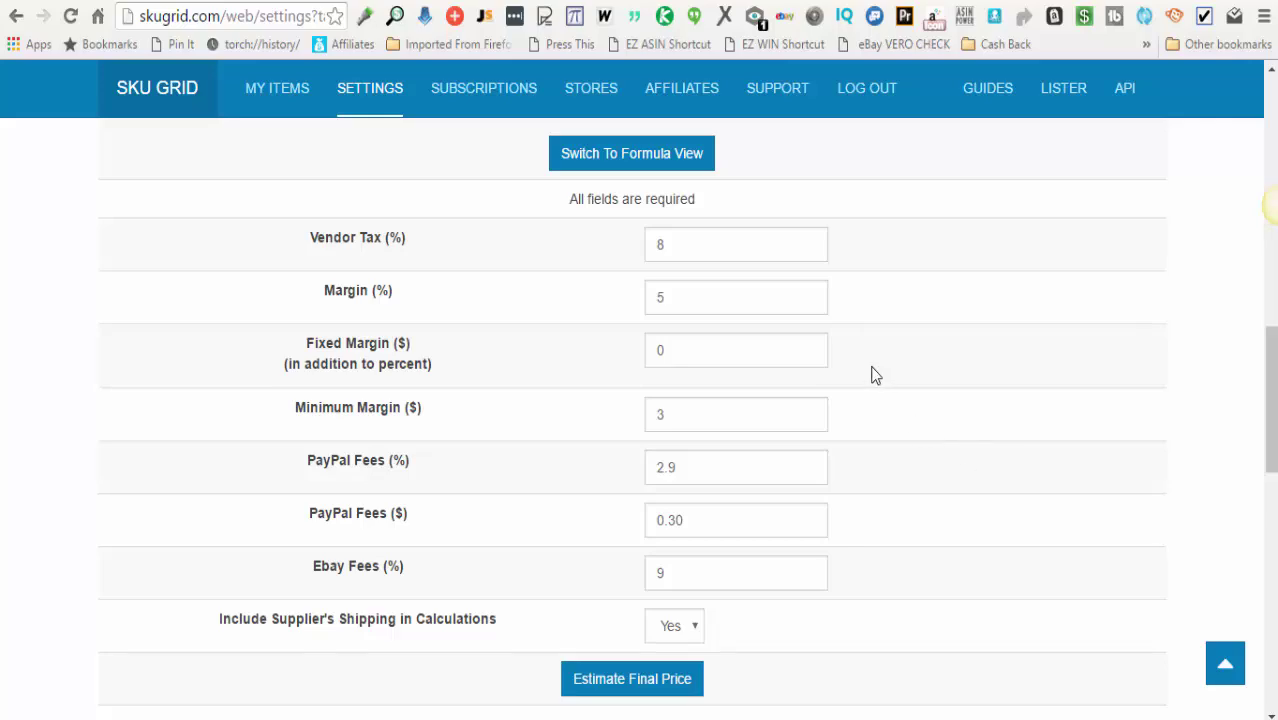
# Review the optional additional formulas that apply depending on the supplier
pyautogui.scroll(-2, 872, 375)
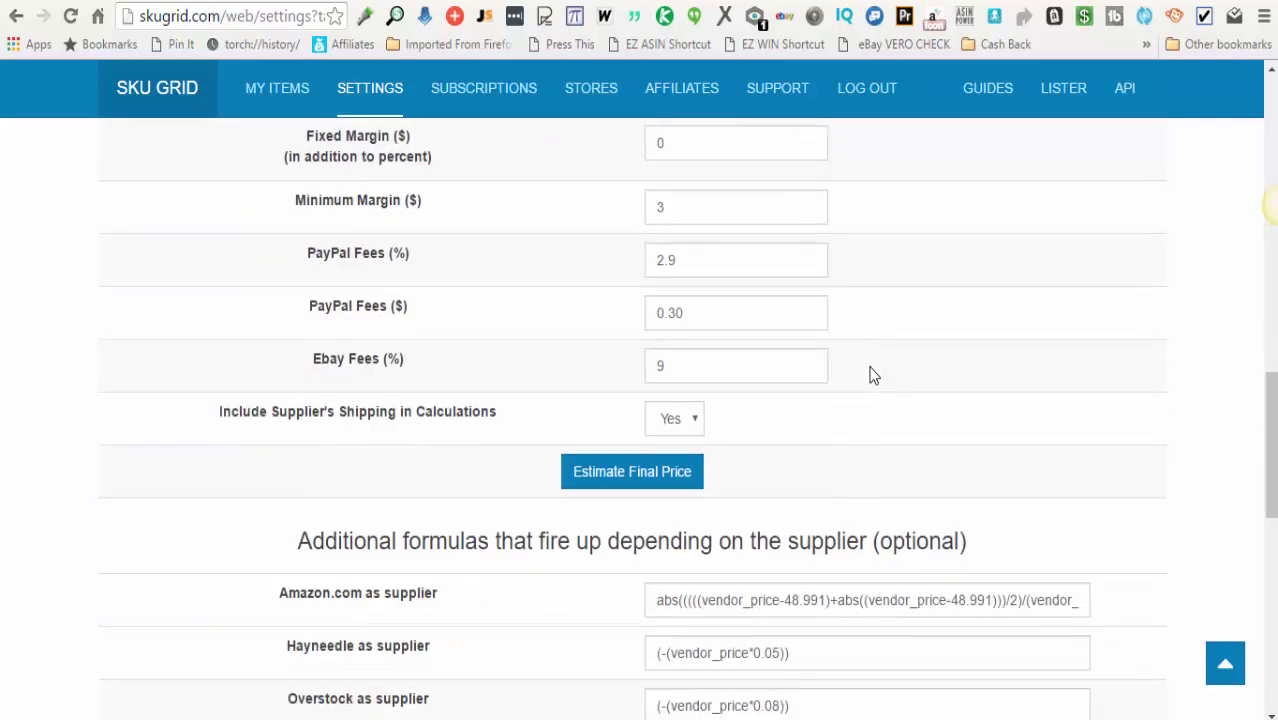